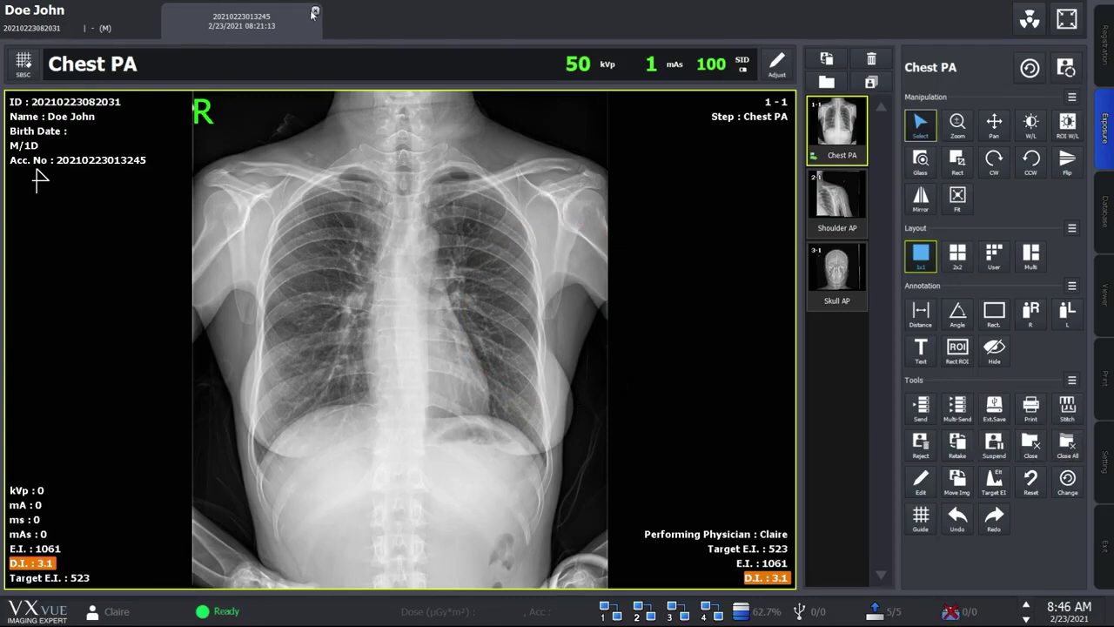
Close all three open study images and begin a PACS send of the next Chest PA study.
left_click(822, 278, "shift")
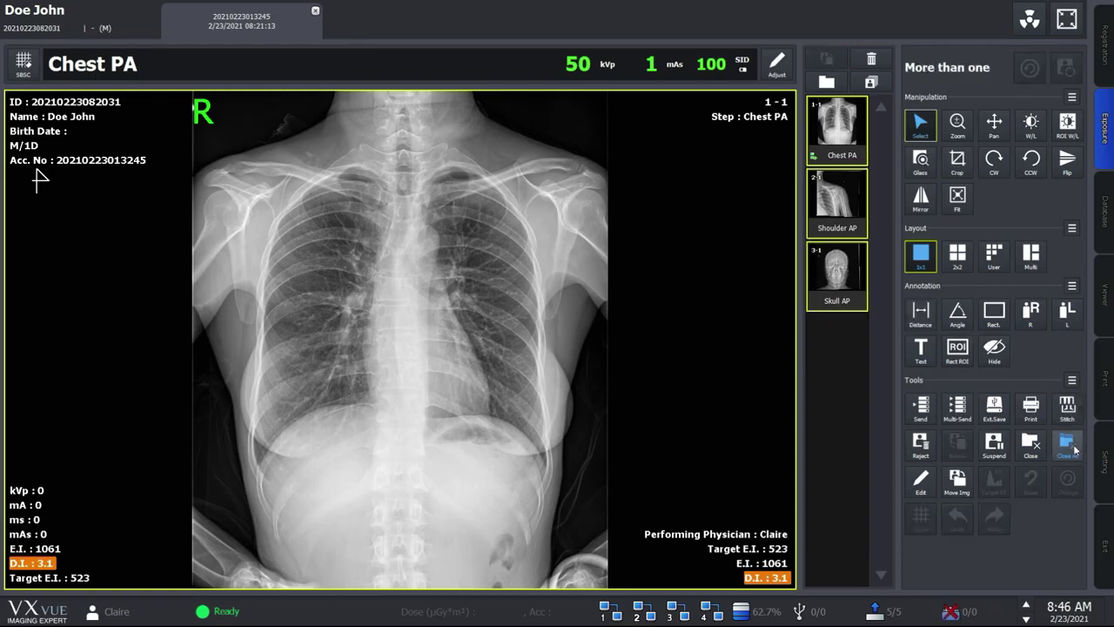
left_click(1075, 449)
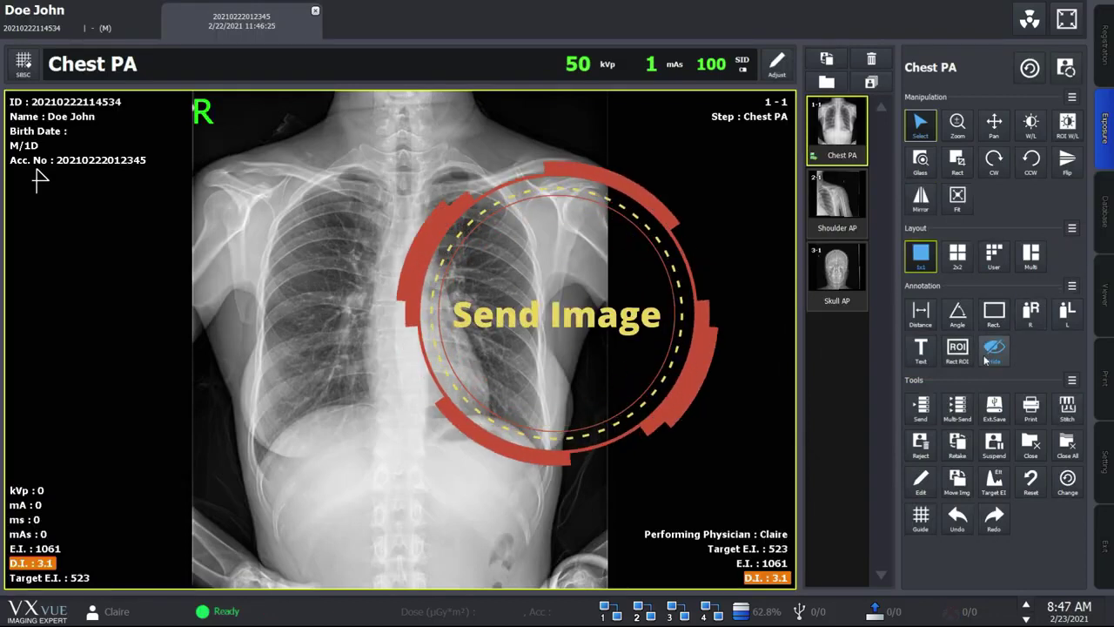
left_click(920, 414)
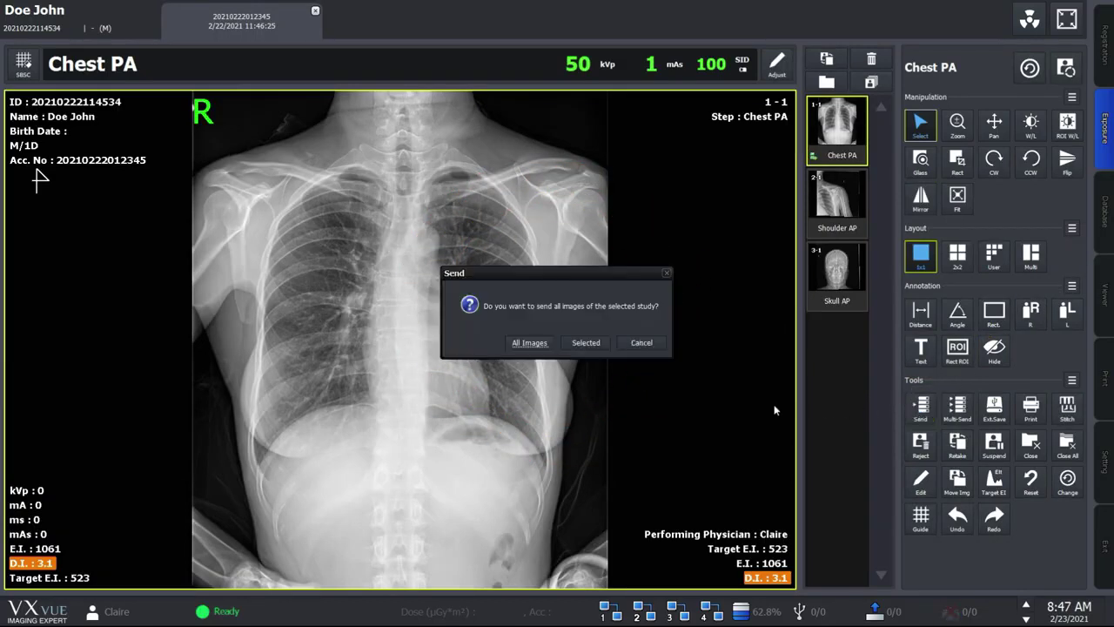
Send only the selected Chest PA image and confirm it shows Done in the DICOM queue.
left_click(588, 341)
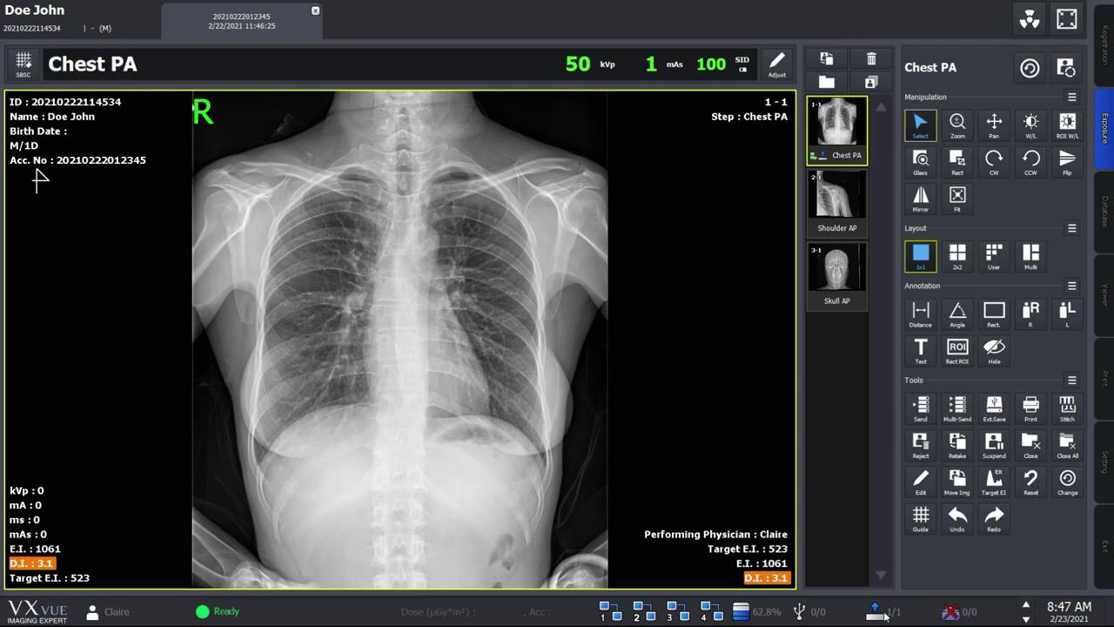
left_click(884, 614)
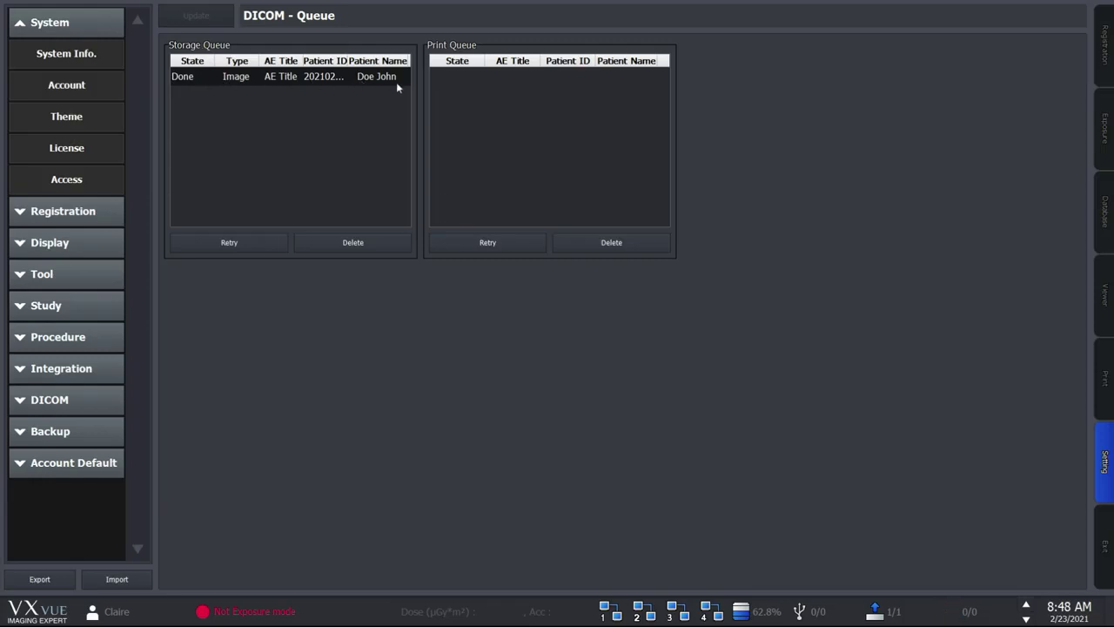
Leave the DICOM queue for the Exposure view to reach today's three studies.
left_click(1103, 126)
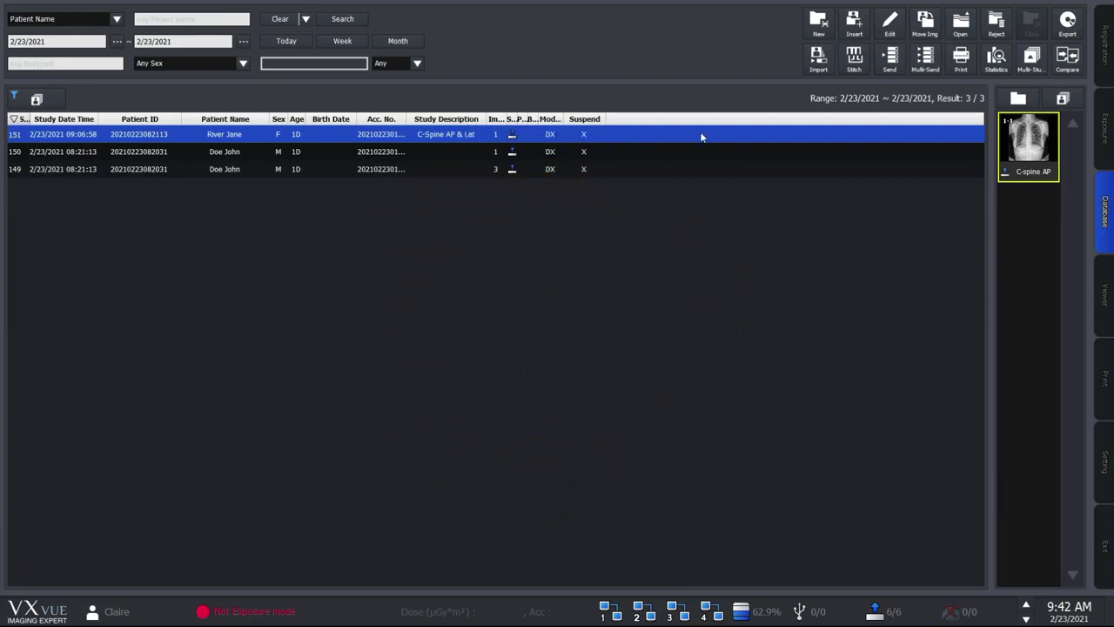
left_click(1065, 24)
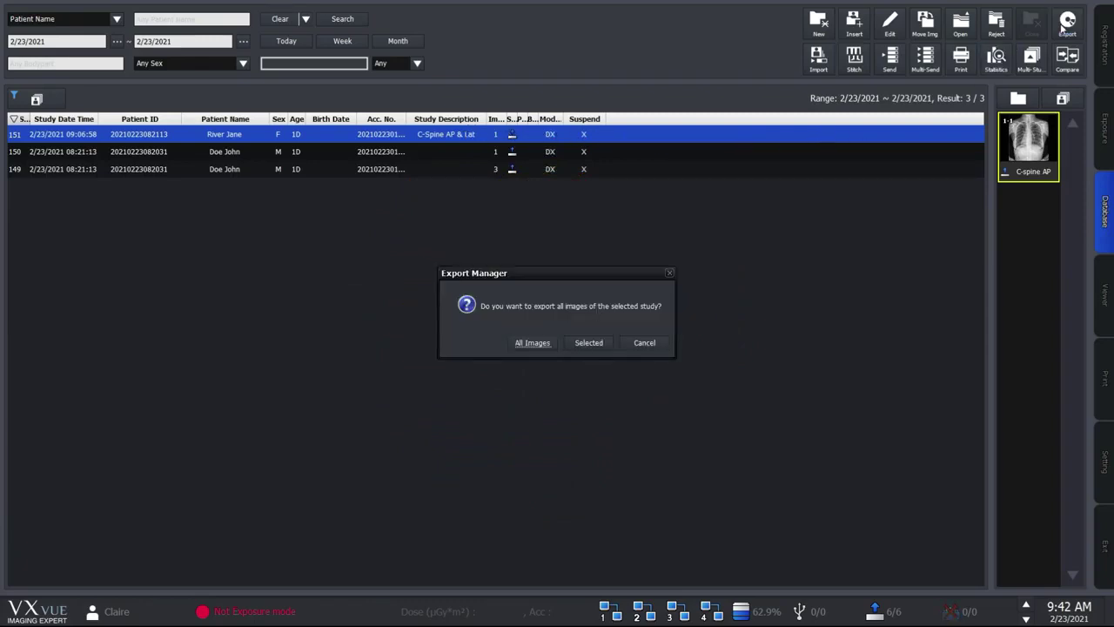
left_click(515, 342)
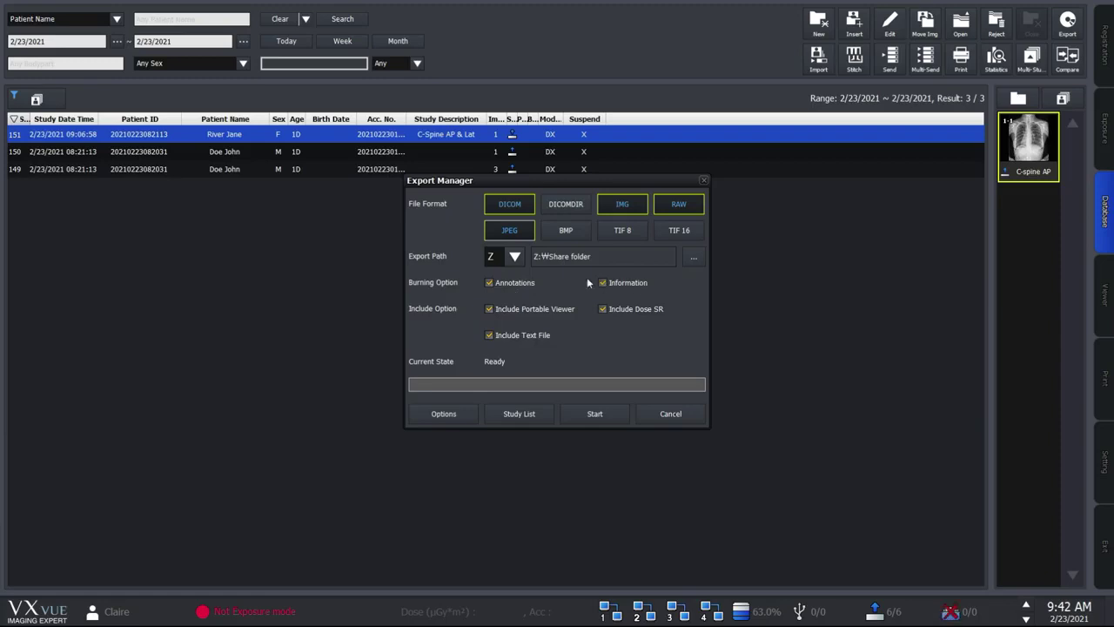
left_click(514, 257)
left_click(569, 287)
left_click(571, 411)
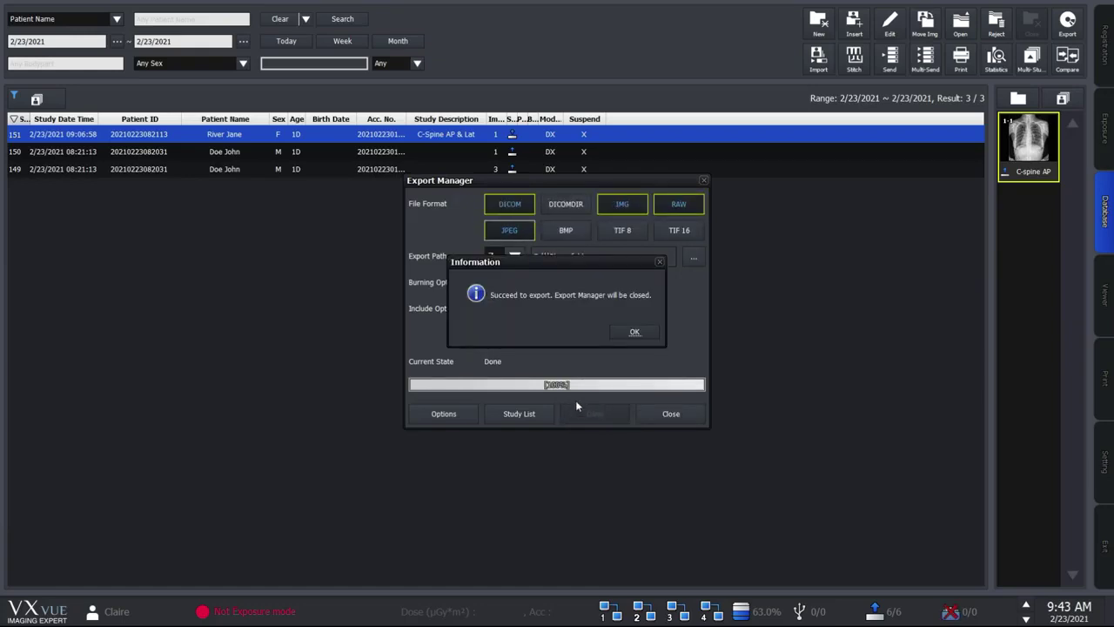
left_click(634, 334)
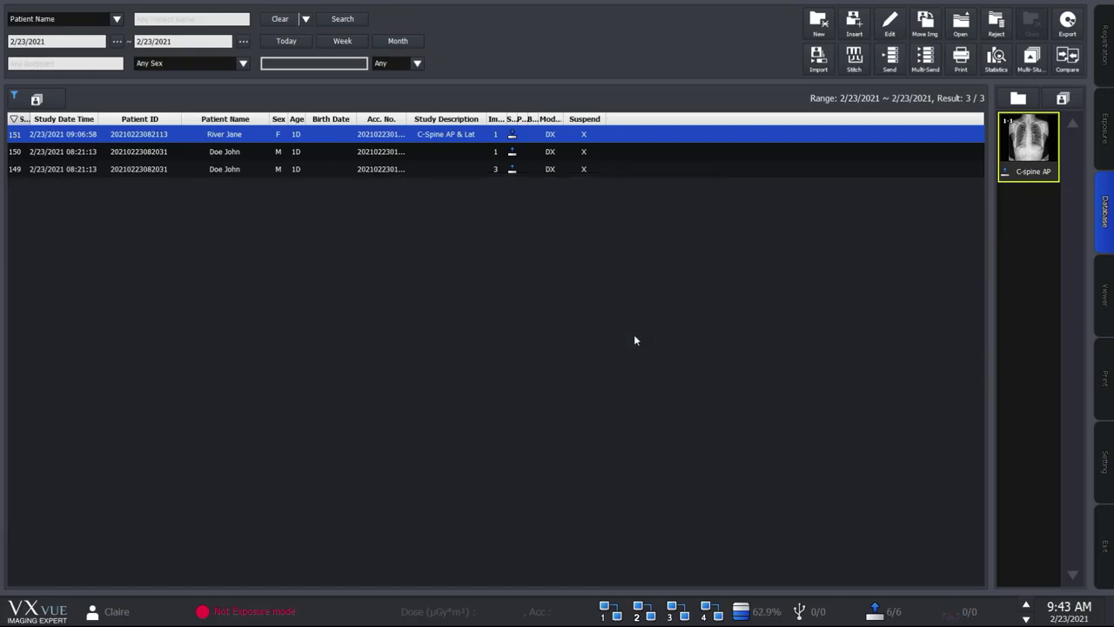
left_click(818, 58)
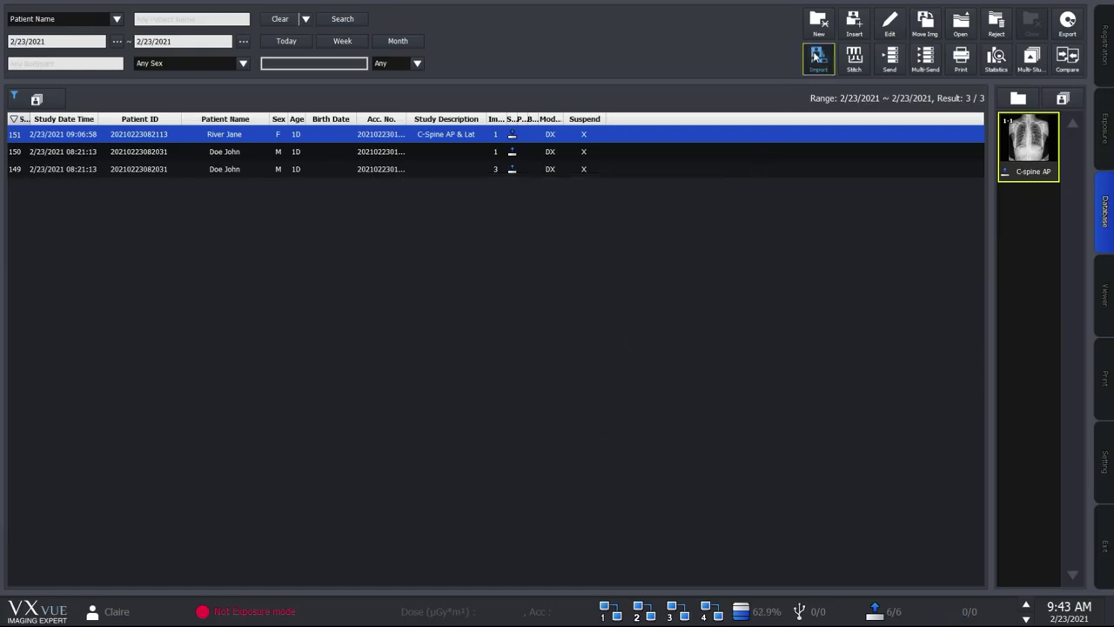
left_click(566, 244)
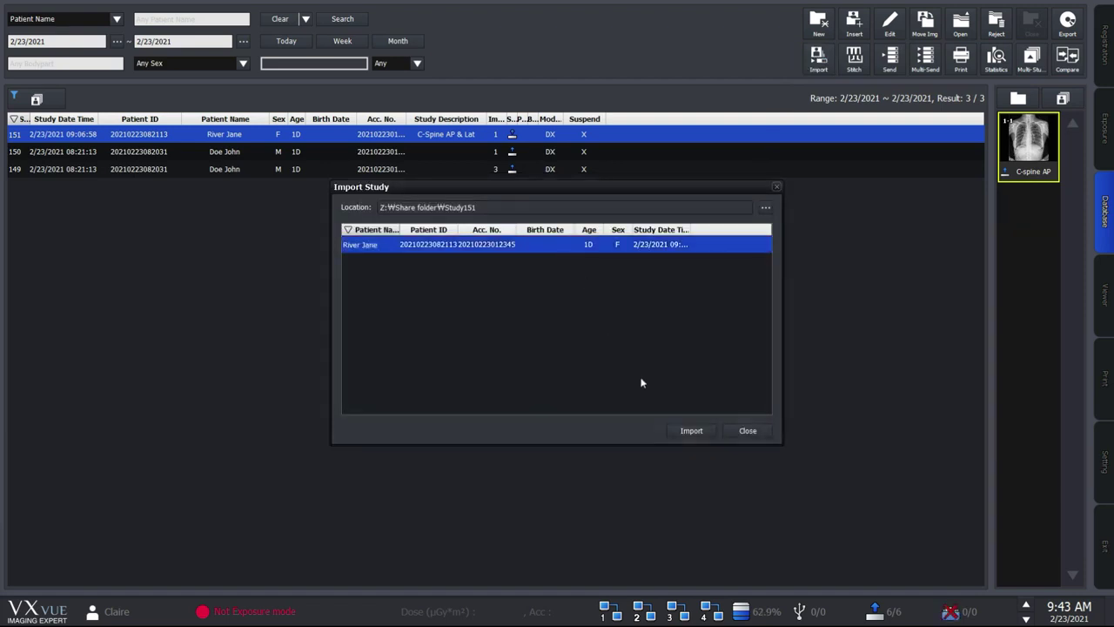
left_click(687, 430)
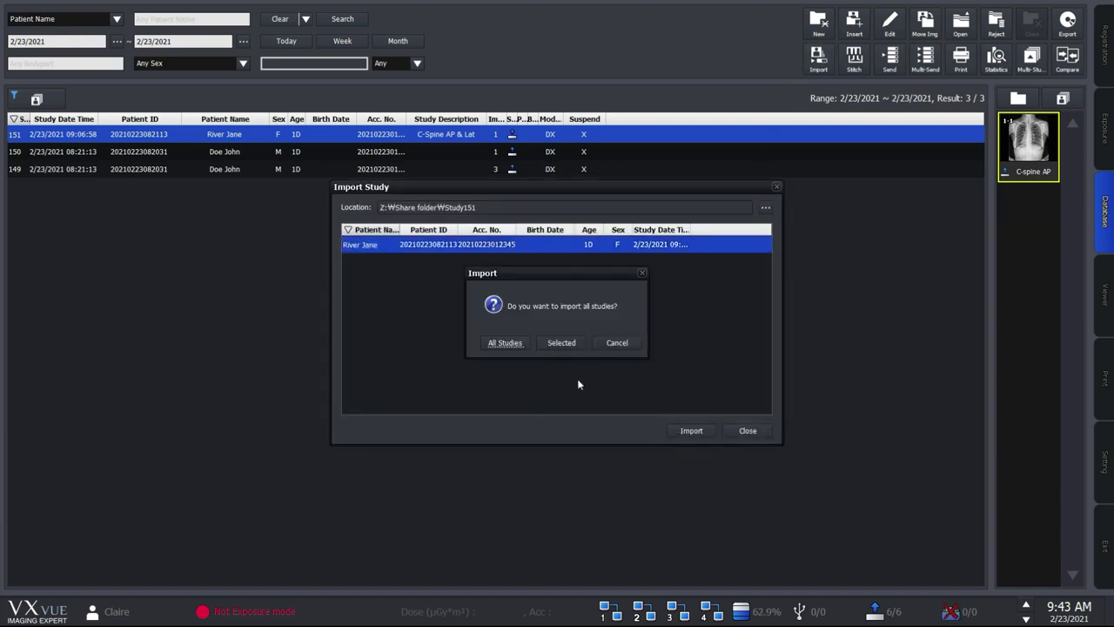
left_click(517, 343)
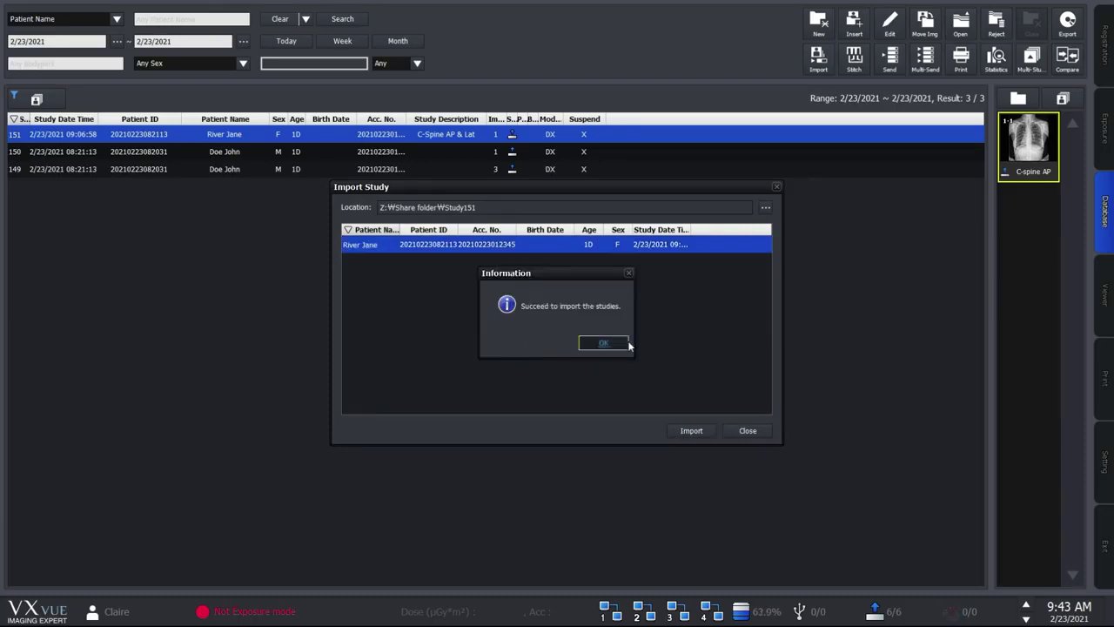
left_click(627, 344)
left_click(742, 429)
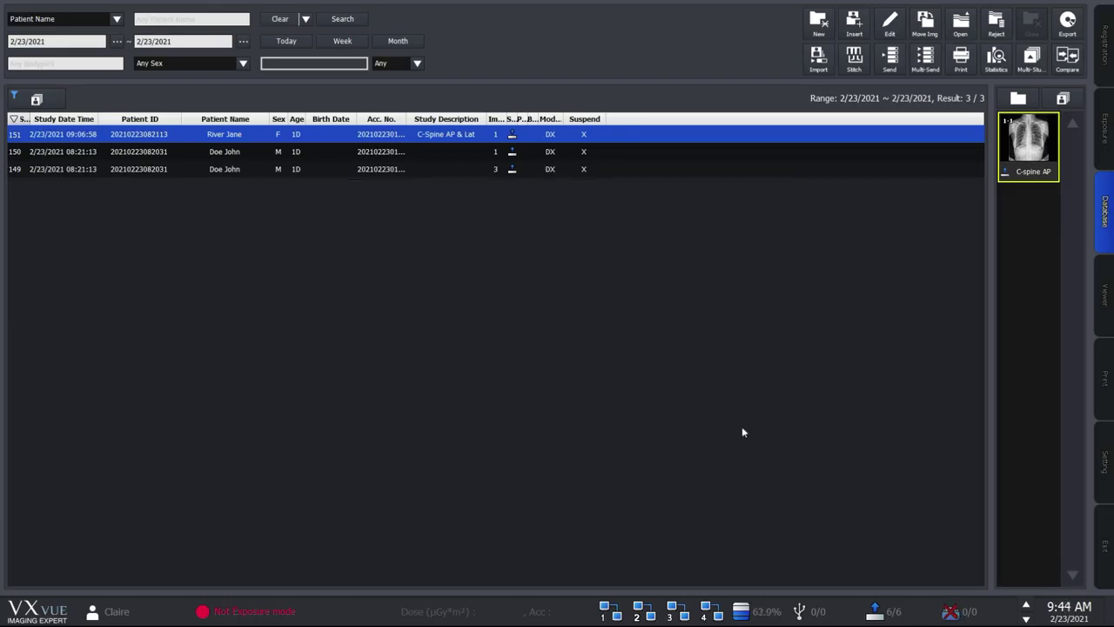
left_click(291, 41)
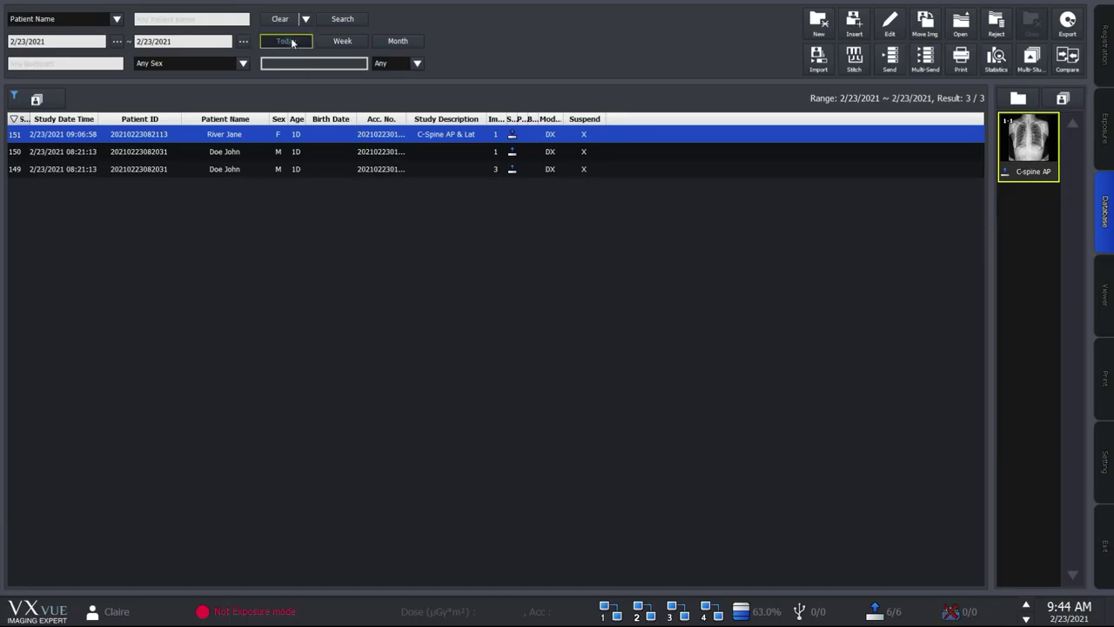
left_click(366, 137)
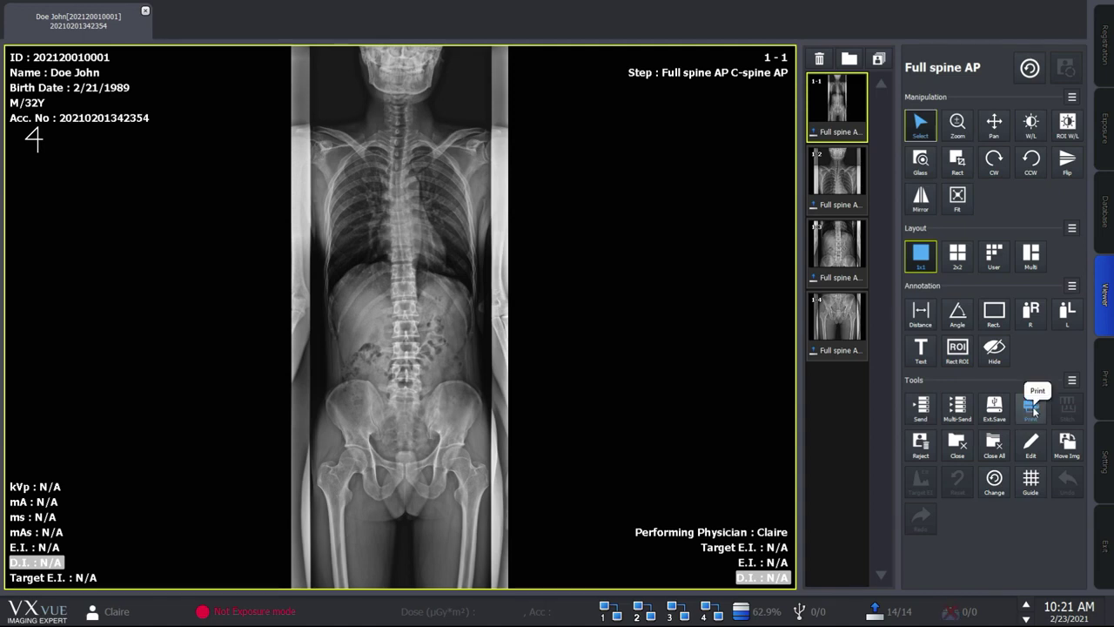
Add all four Doe John full-spine images to print film.
left_click(1032, 408)
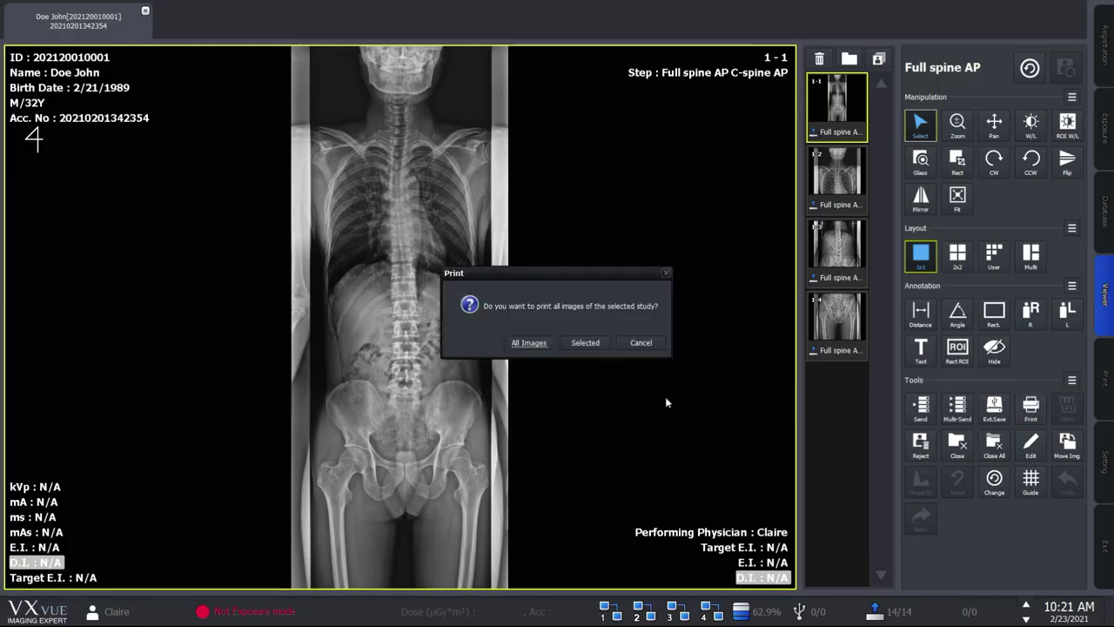
left_click(531, 344)
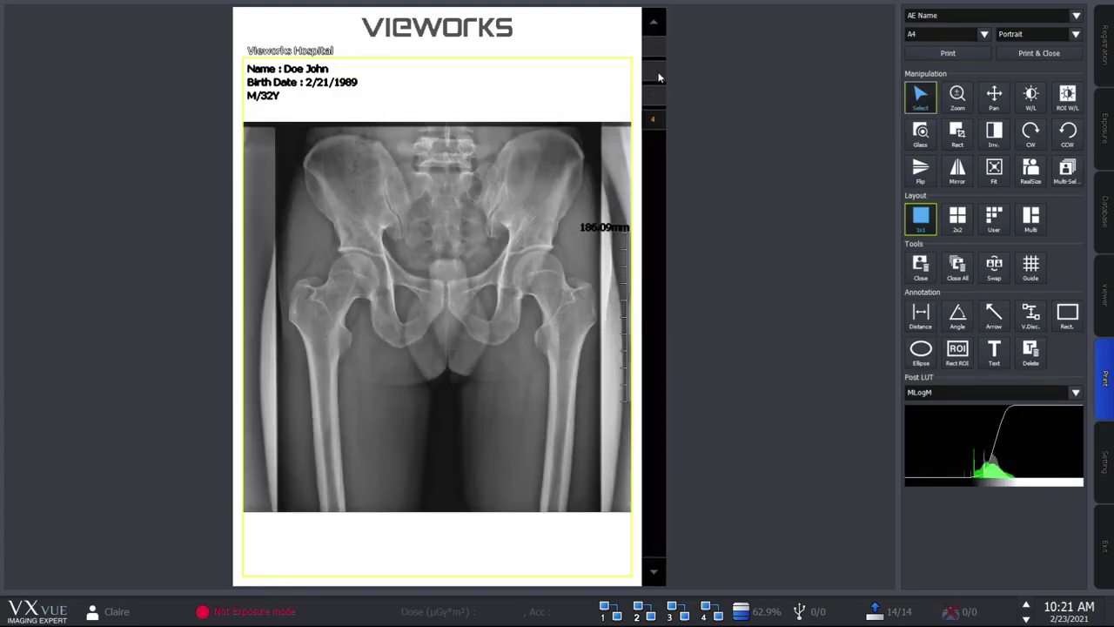
Apply the Multi layout to print page 1: one large image, three stacked on the right.
left_click(659, 42)
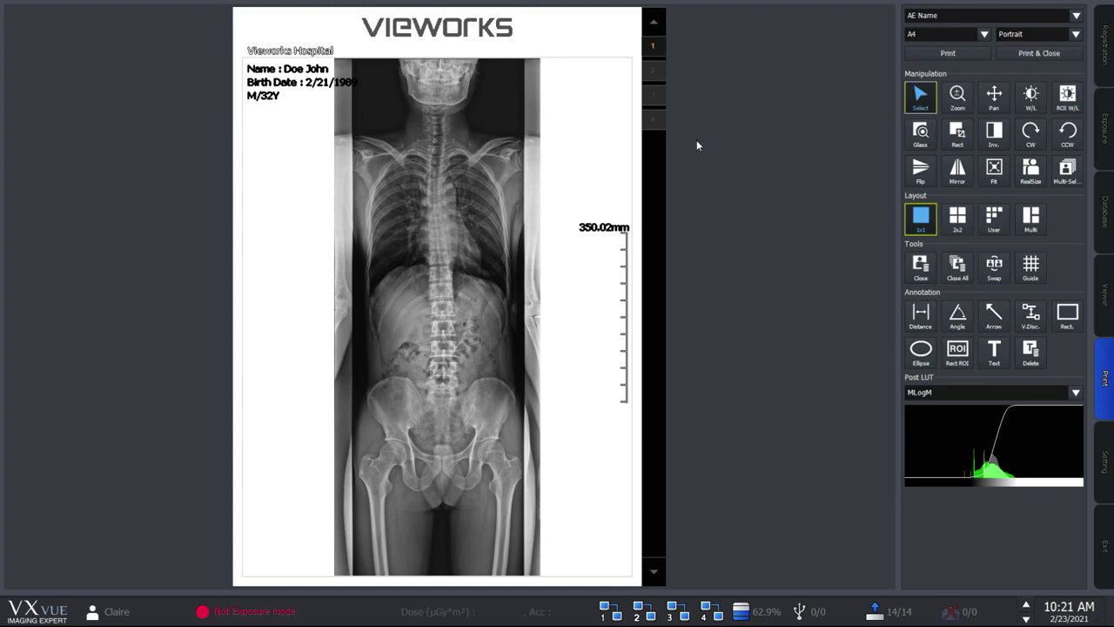
left_click(1044, 220)
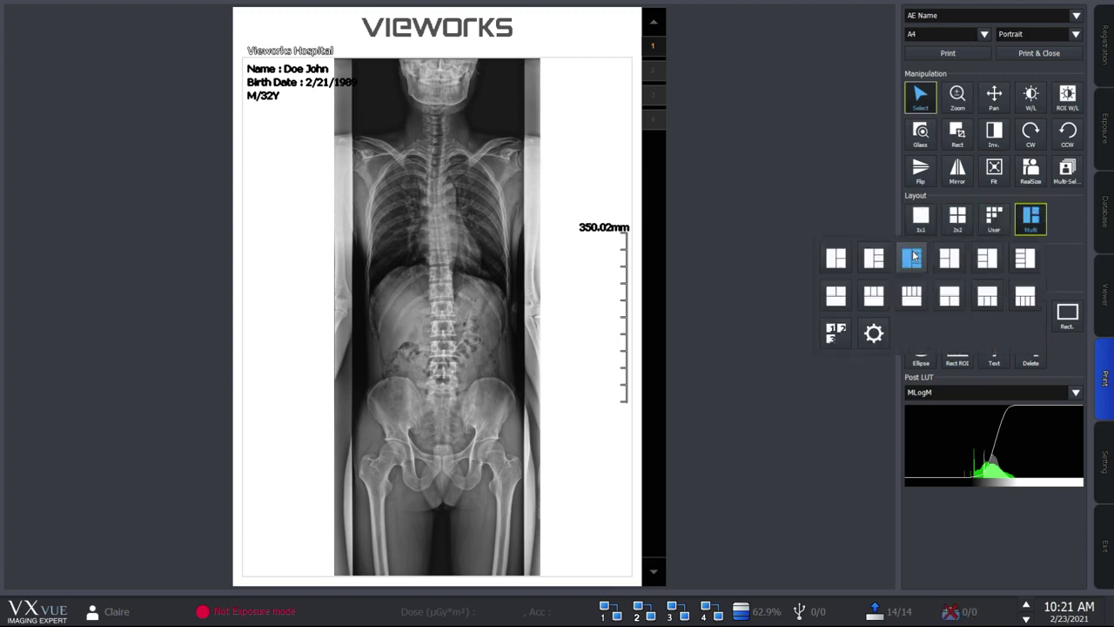
left_click(873, 258)
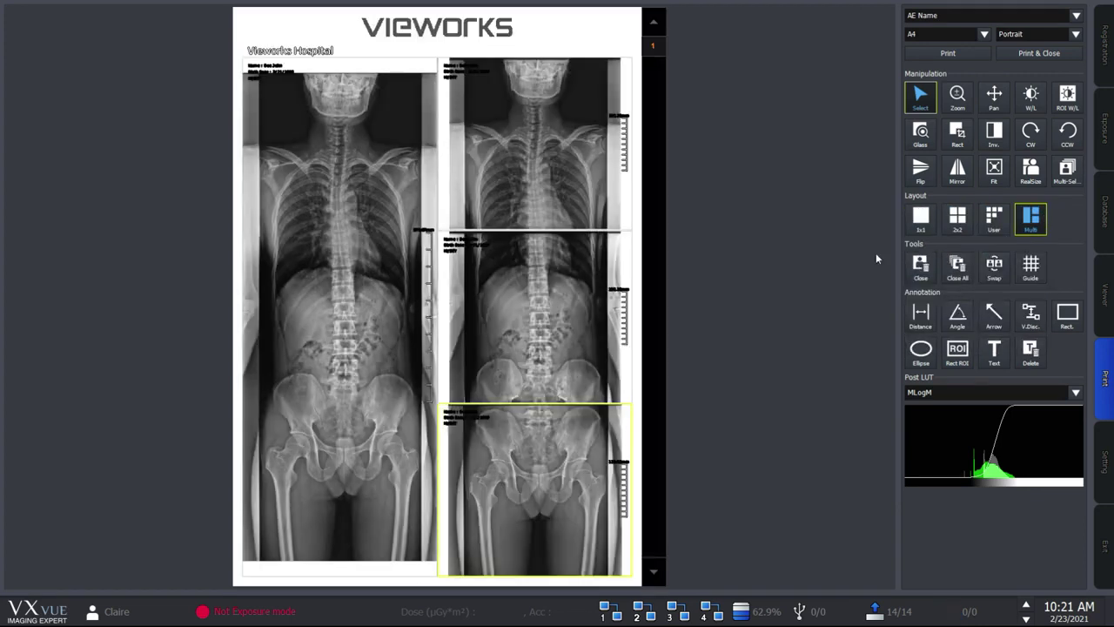